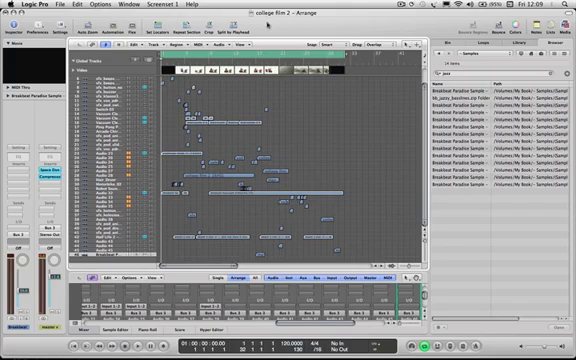
Open the Movie window with Option-1 and play the film against the college film 2 arrangement
{"action": "key", "text": "alt+1"}
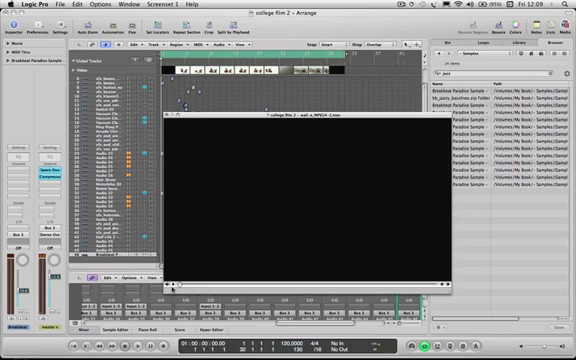
{"action": "key", "text": "space"}
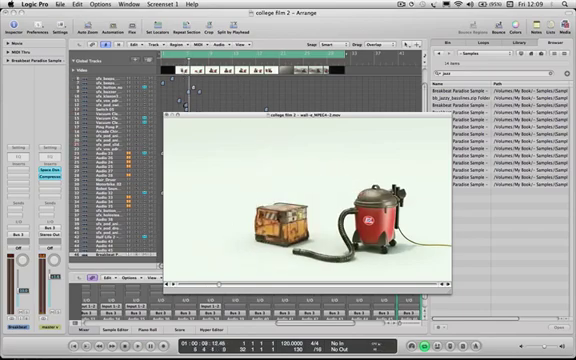
{"action": "left_click", "coordinate": [60, 4]}
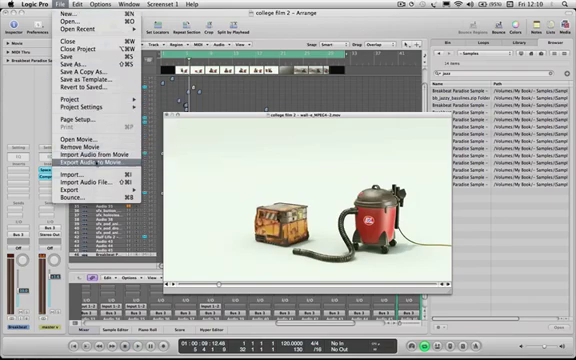
Start Export Audio to Movie and confirm Best quality Linear PCM sound settings
{"action": "left_click", "coordinate": [95, 162]}
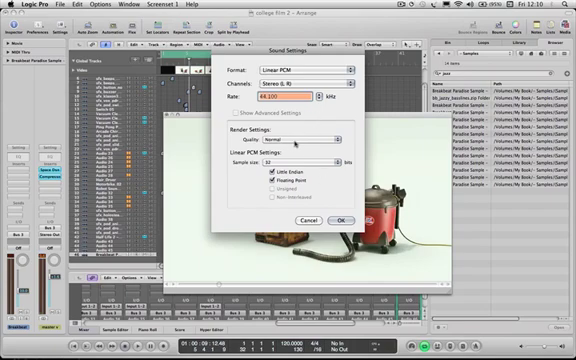
{"action": "left_click", "coordinate": [296, 140]}
{"action": "left_click", "coordinate": [296, 148]}
{"action": "left_click", "coordinate": [340, 219]}
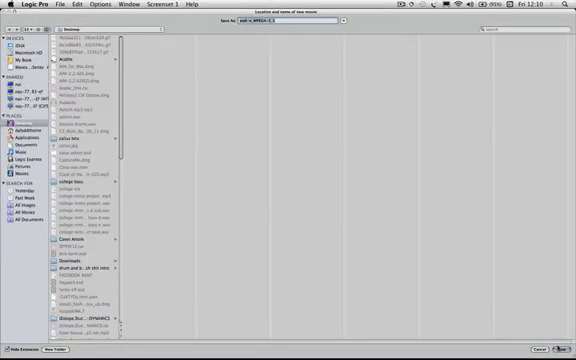
Save the new movie under the proposed name and location
{"action": "left_click", "coordinate": [561, 348]}
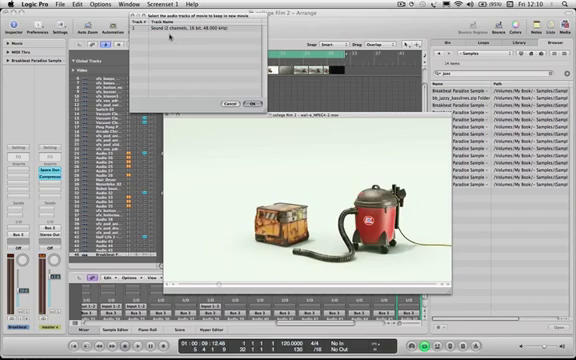
Confirm the tracks to keep with the original Sound track unchecked, saving the Foley-only movie
{"action": "left_click", "coordinate": [249, 104]}
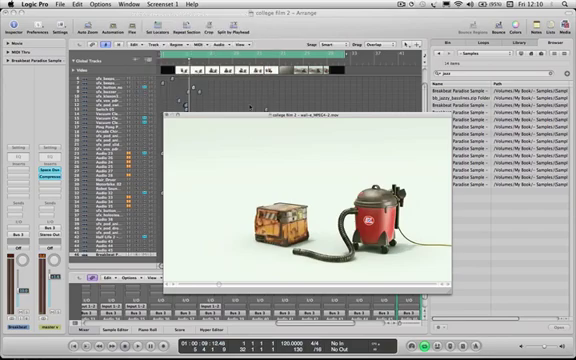